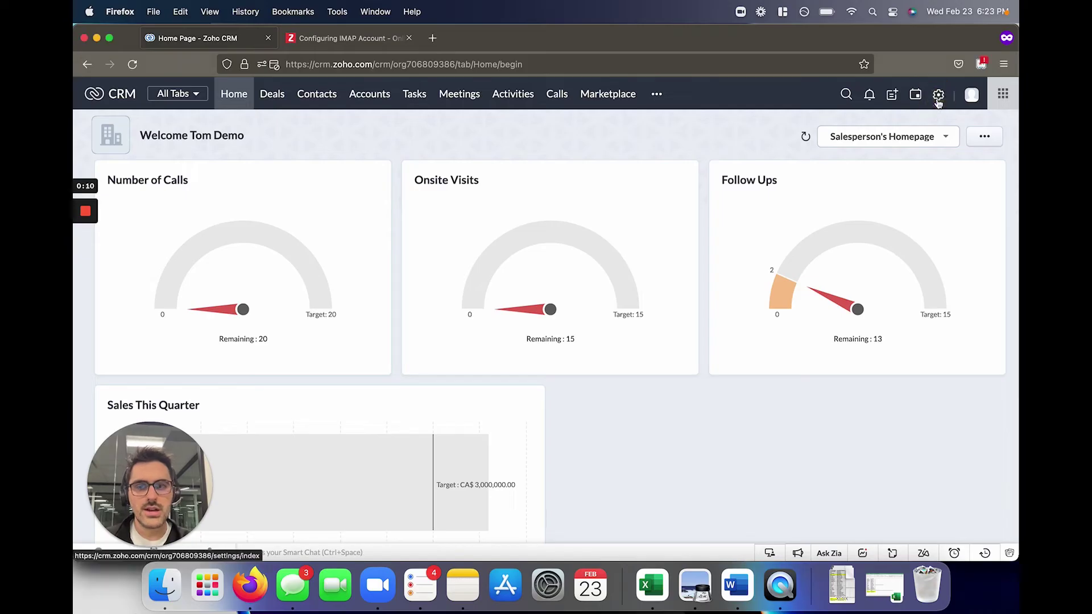
- Go to Setup > Channels > Email and start a blank new email signature
click(938, 95)
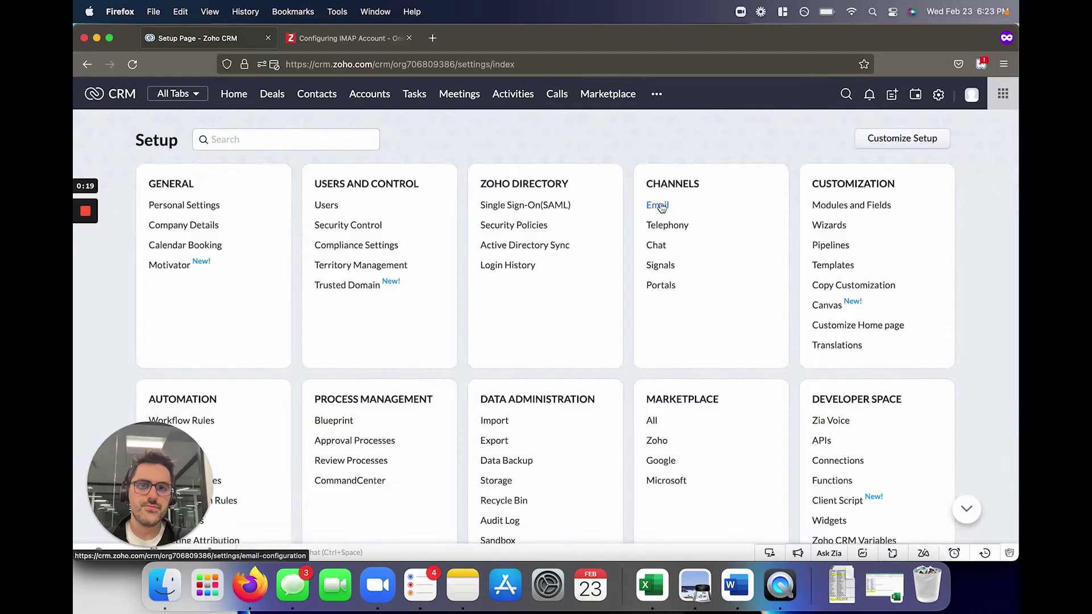
click(512, 214)
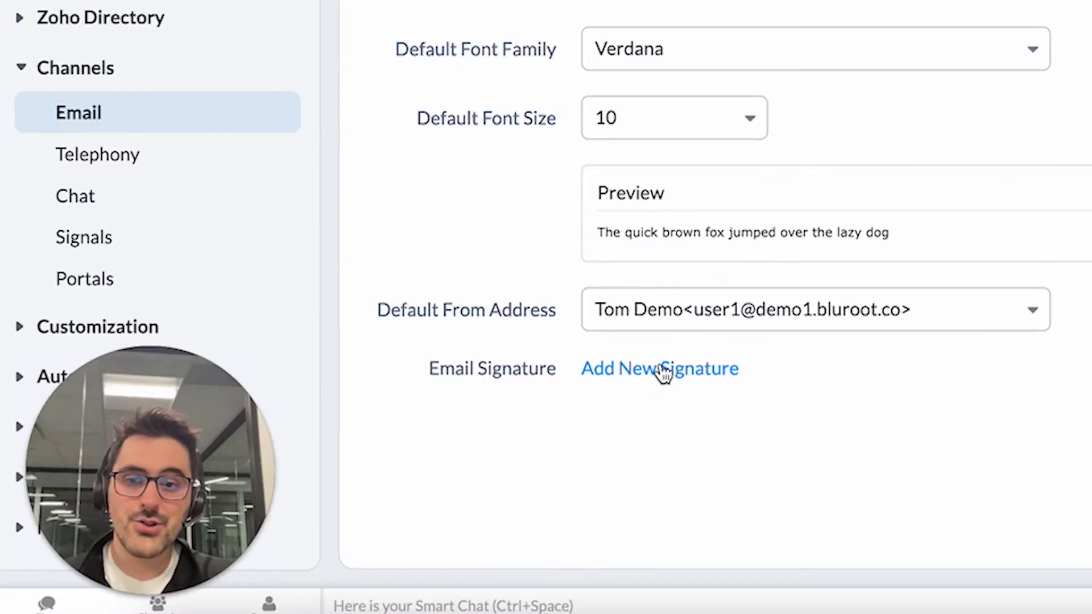
click(407, 434)
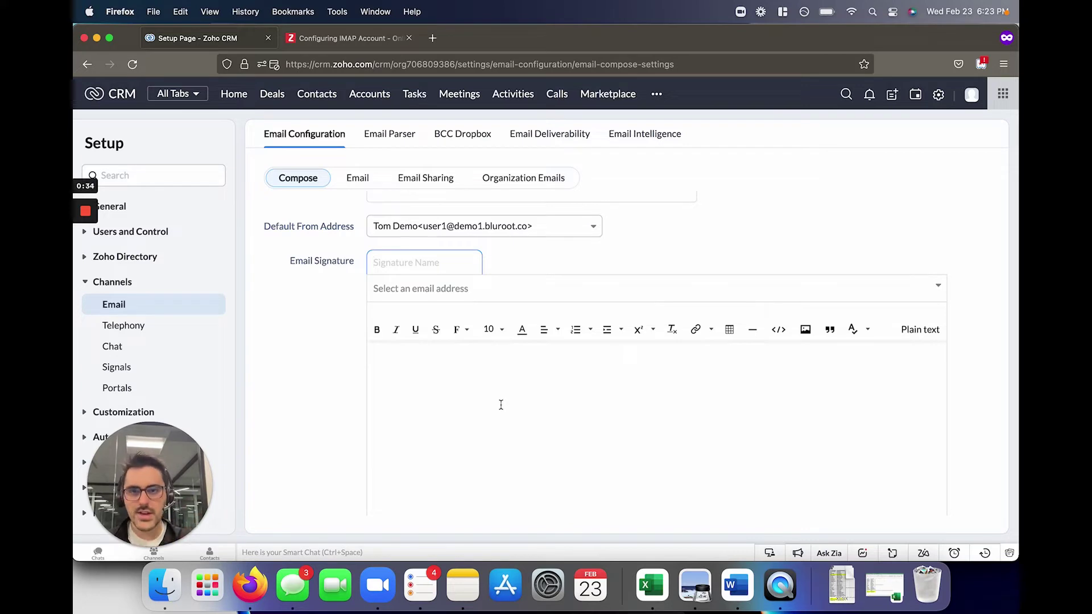
scroll(522, 265, up, 3)
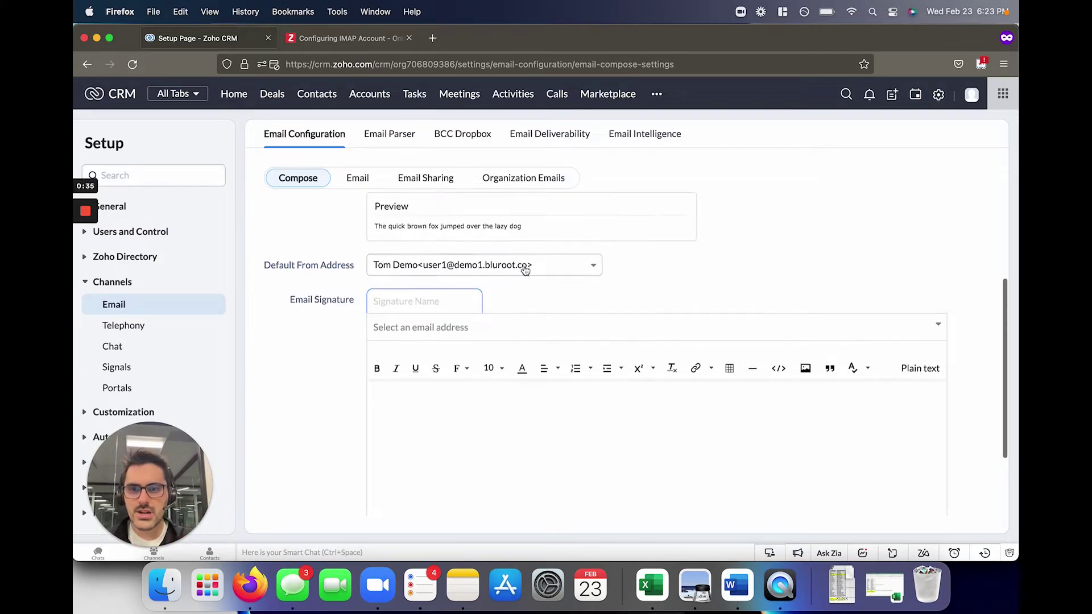
- On the Email sub-tab, begin connecting an account and pick Gmail as the service
click(356, 182)
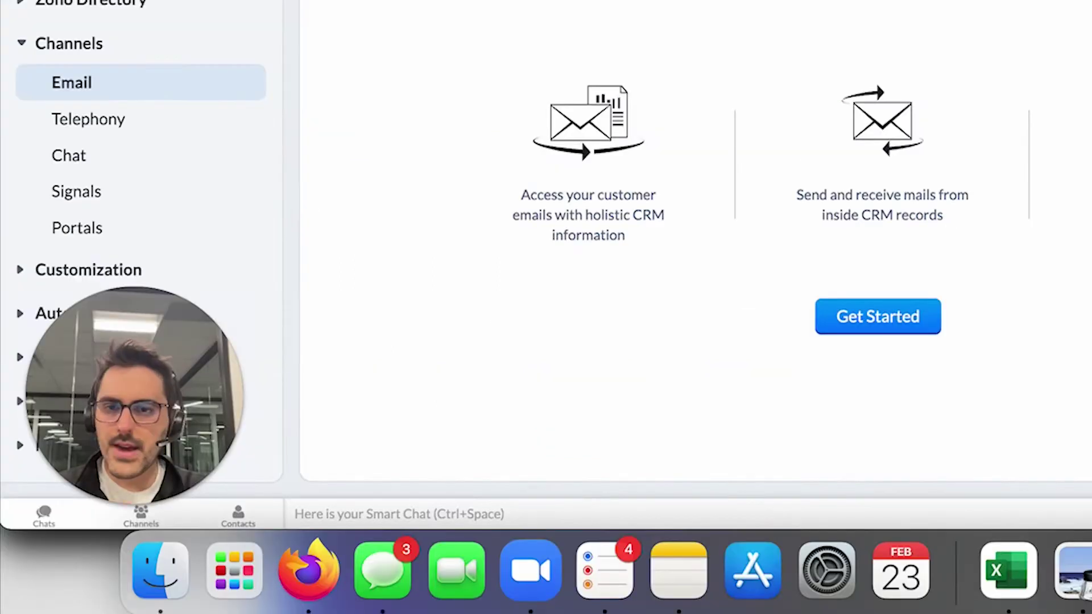
click(853, 318)
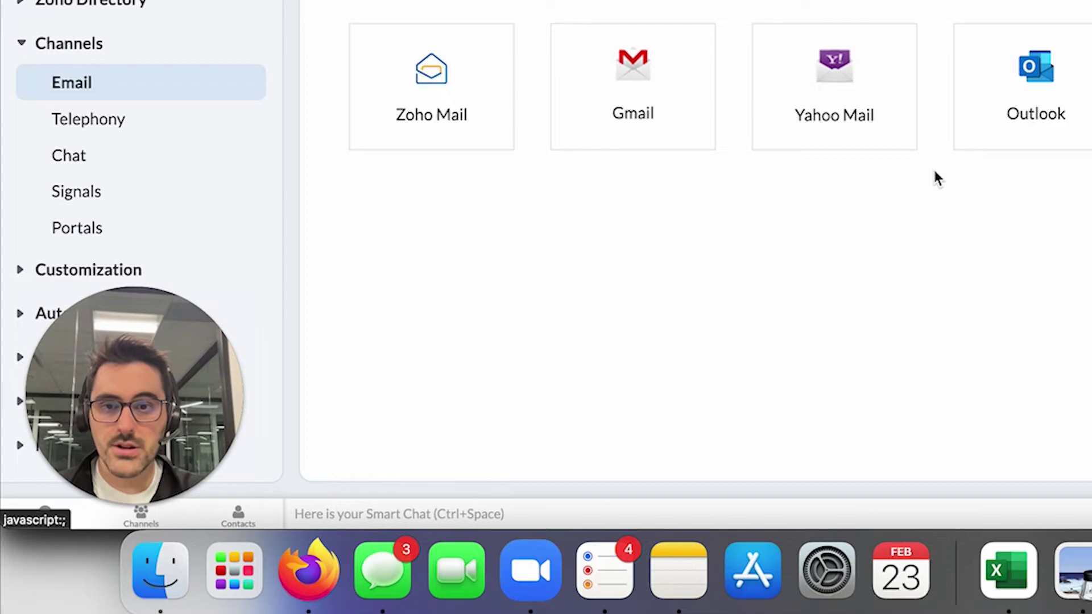
click(653, 73)
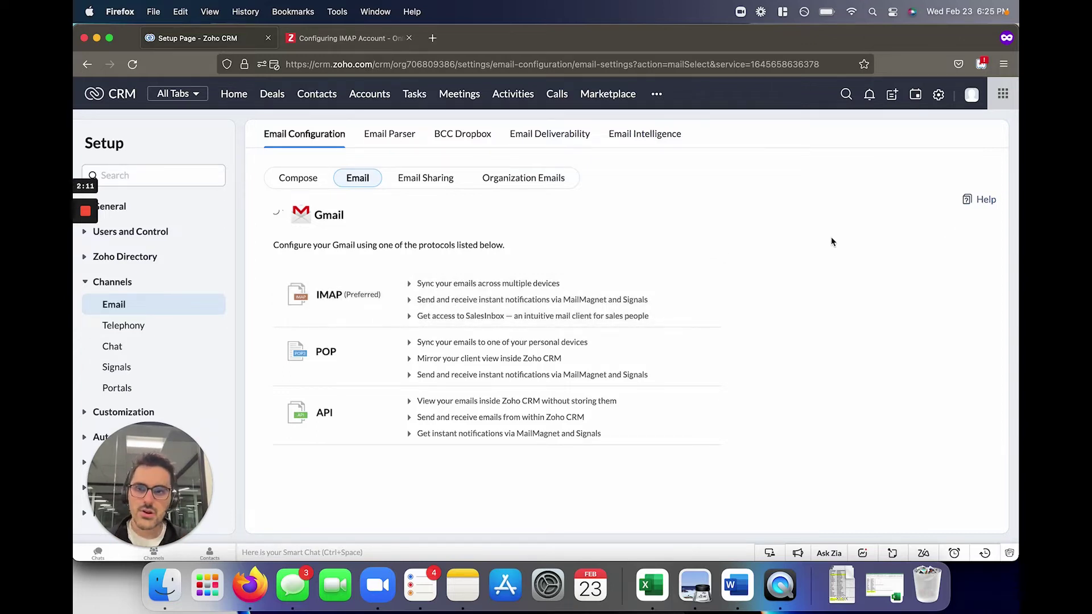
- Connect Gmail via IMAP, sign in with the Google account, and allow Zoho Corp access
click(588, 292)
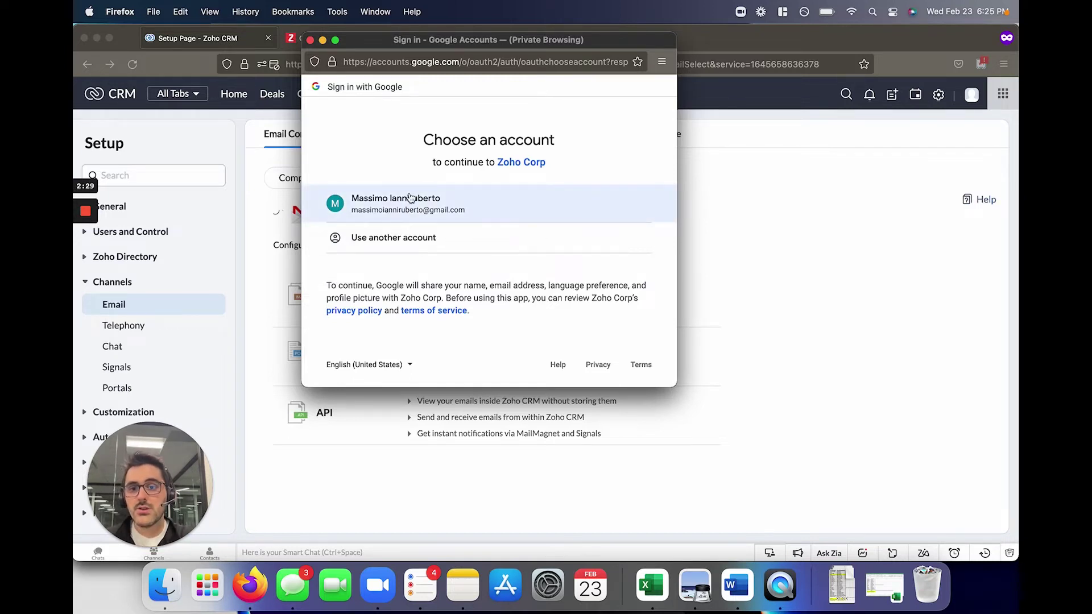
click(411, 198)
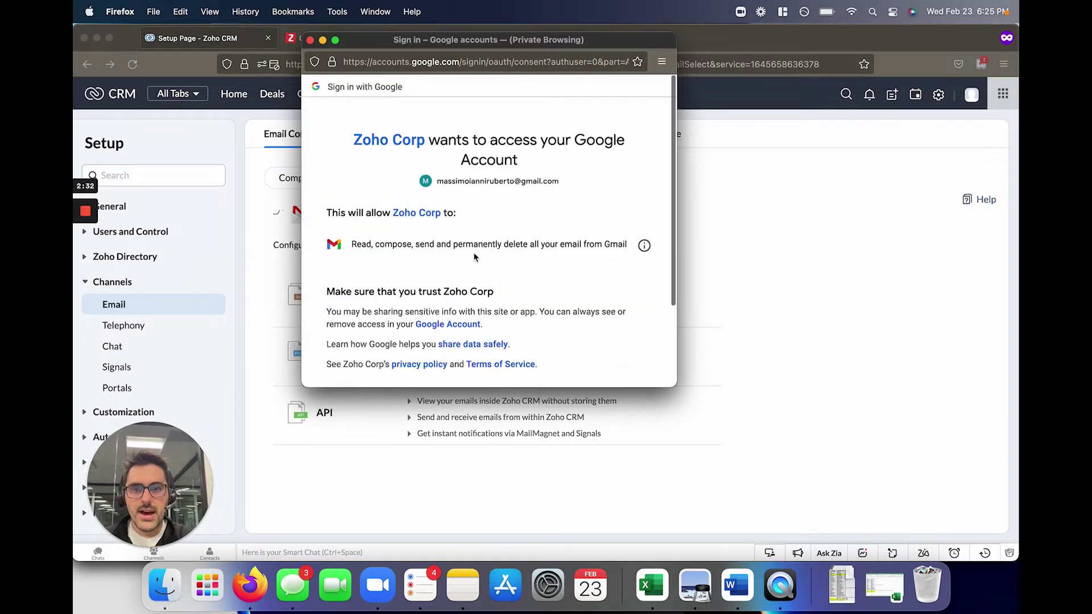
scroll(474, 254, down, 1)
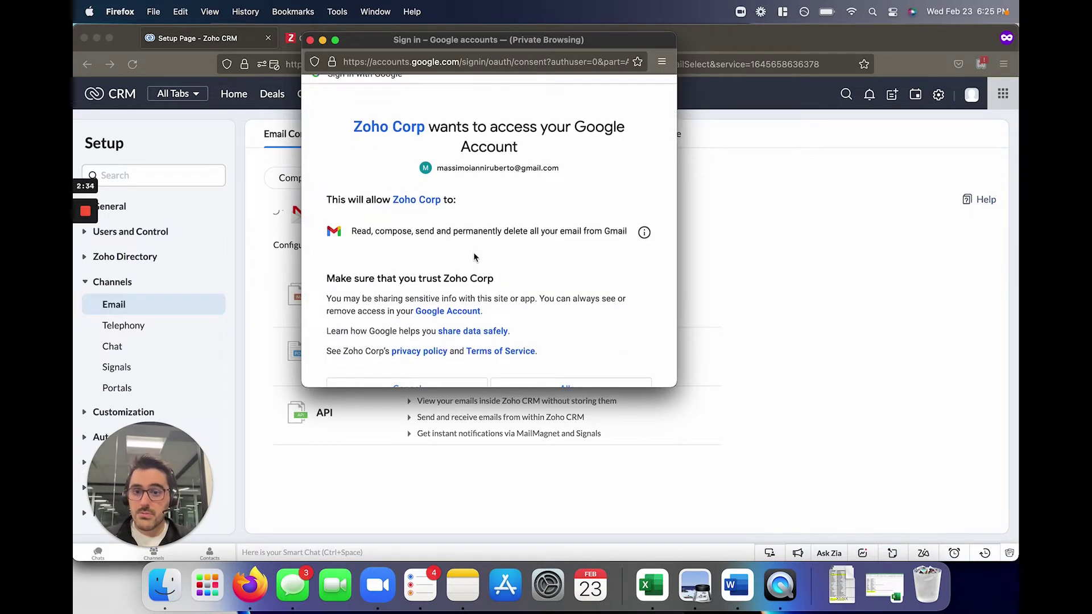
scroll(474, 257, down, 3)
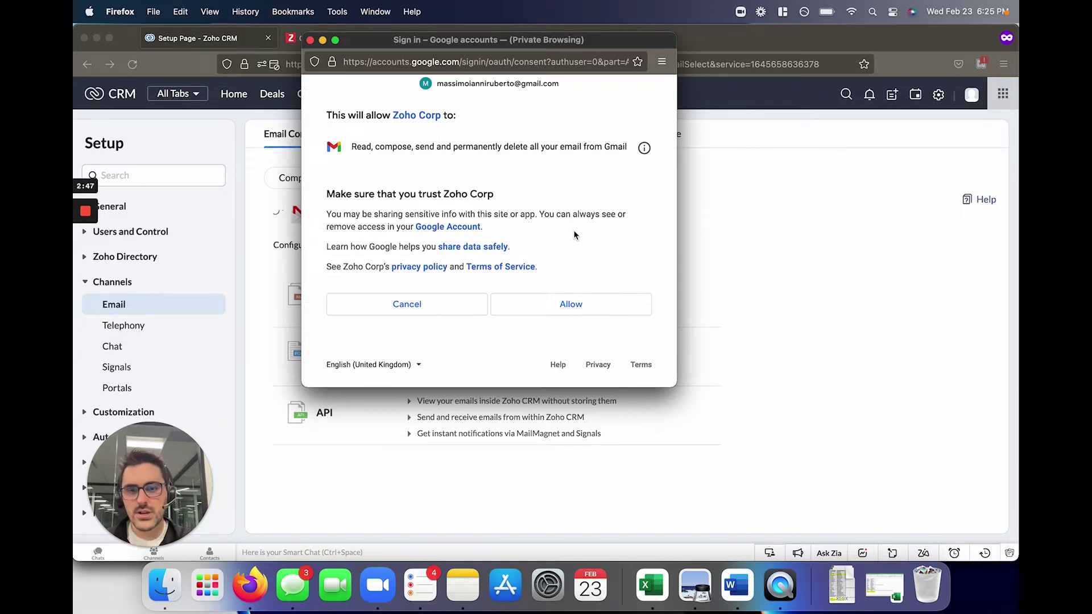
click(576, 306)
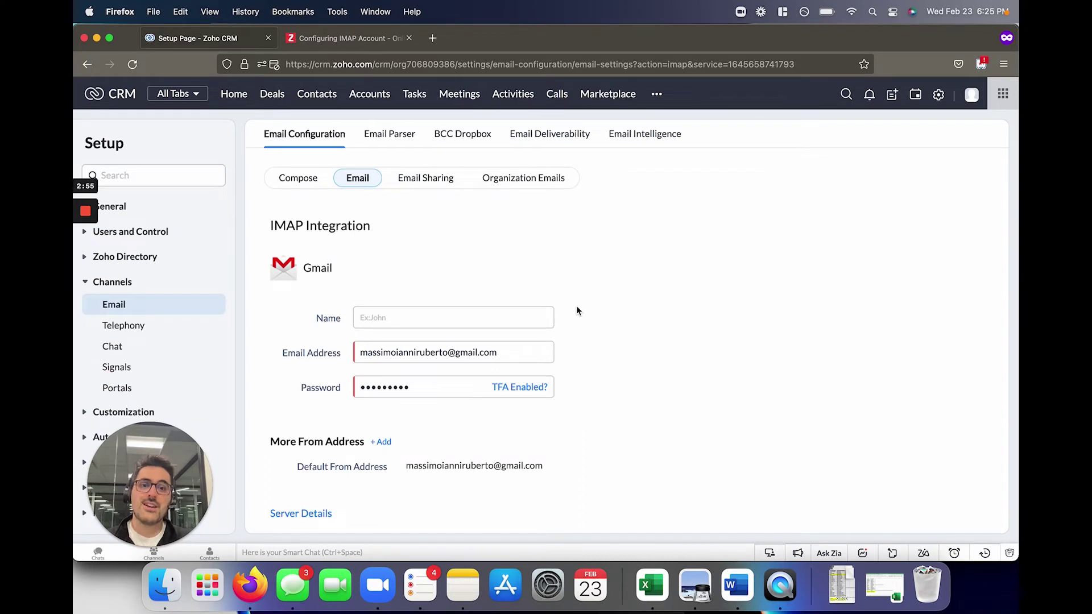
- Enter the account's display name and reveal the imap.gmail.com 993 / smtp.gmail.com 465 SSL server details
click(463, 316)
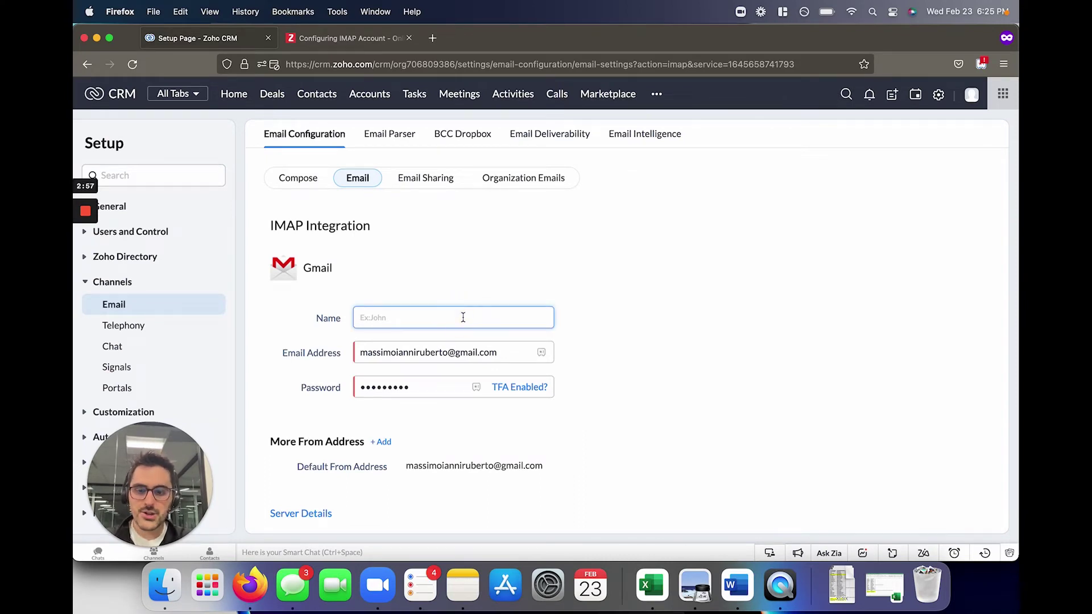
text(Massimo Iannirubert)
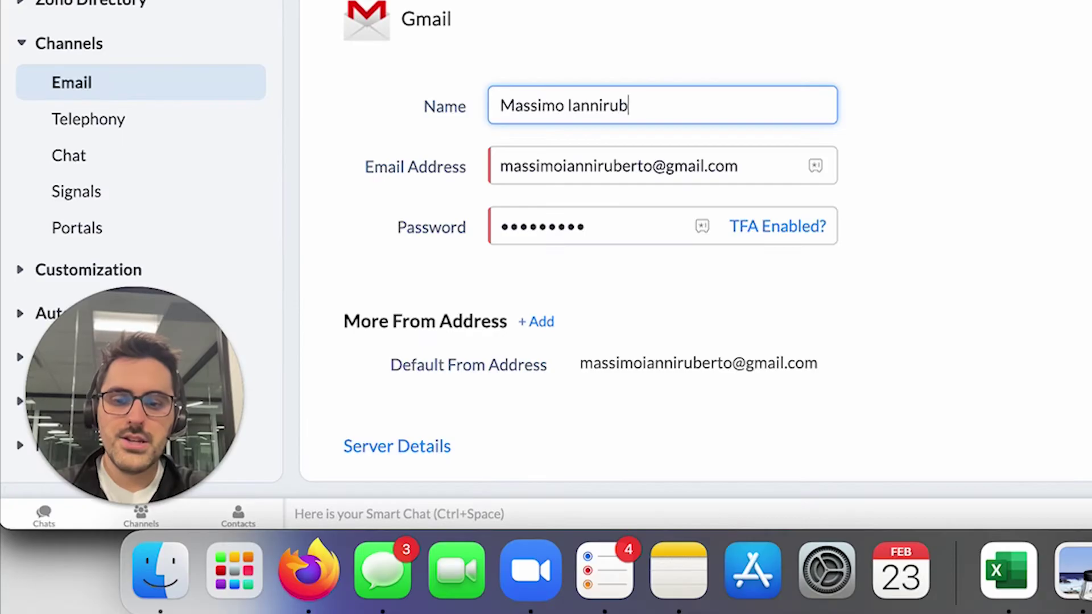
text(o)
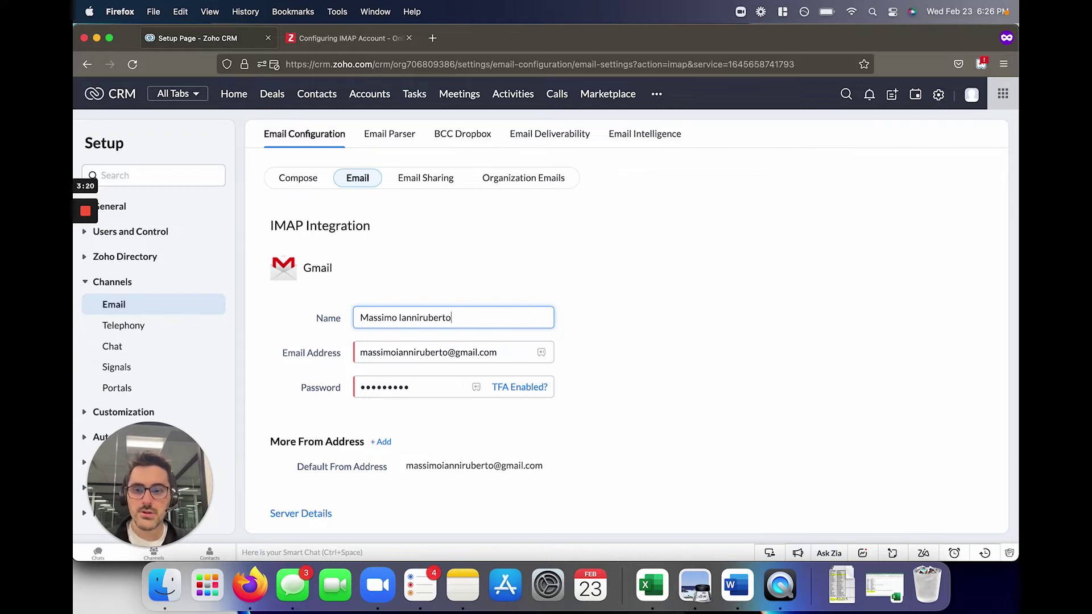
click(299, 380)
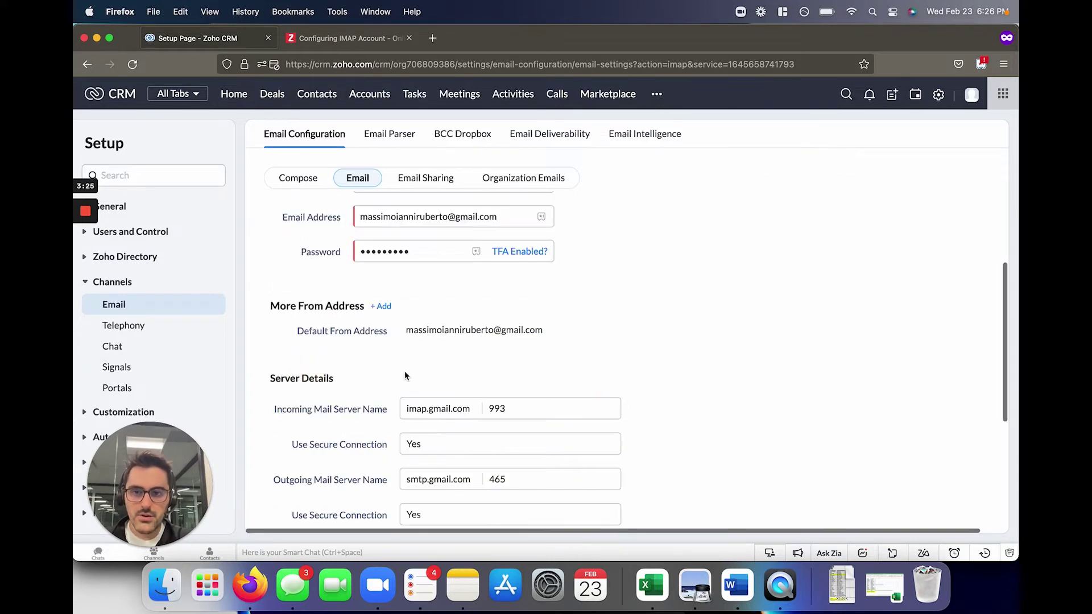
scroll(404, 371, down, 5)
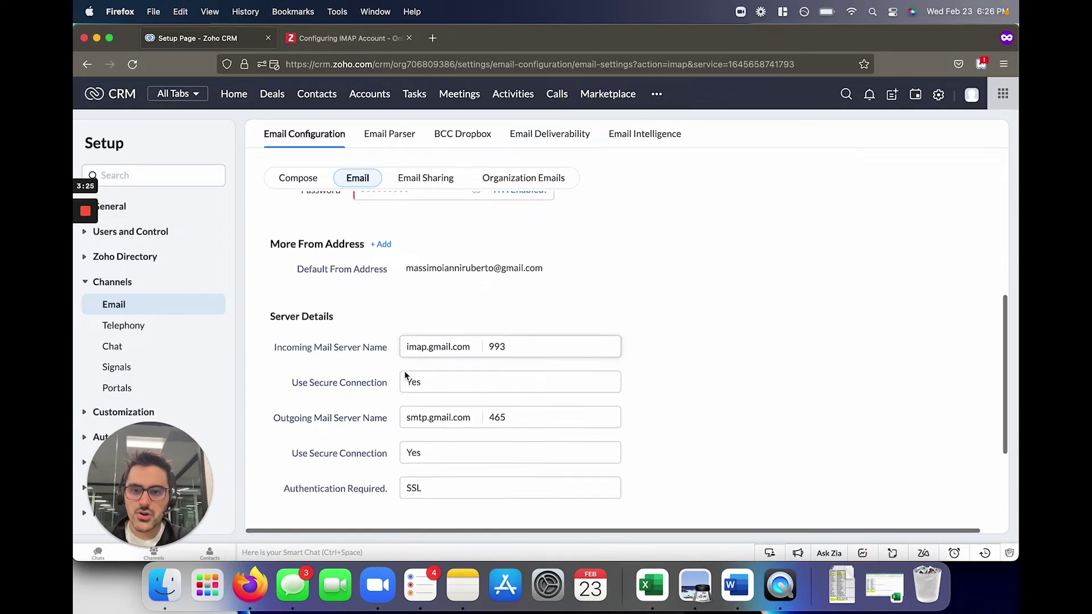
scroll(404, 371, down, 1)
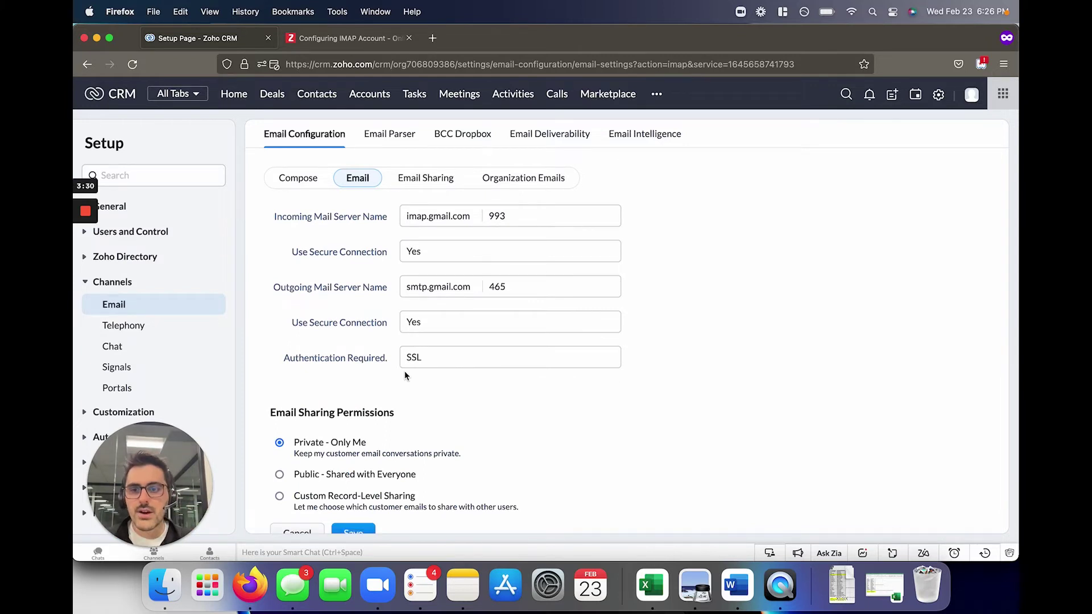
scroll(404, 373, down, 2)
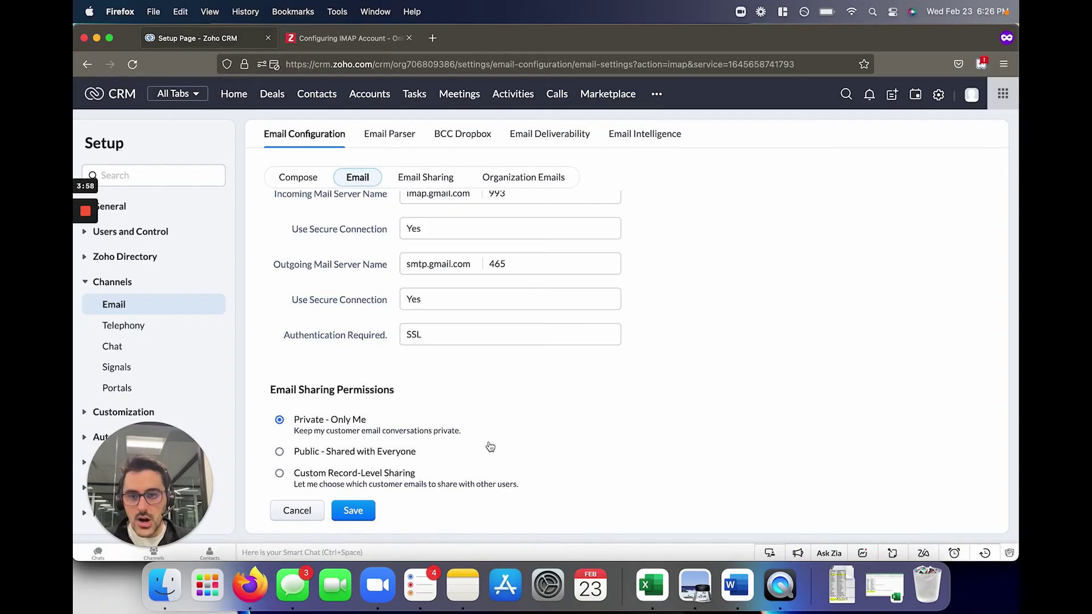
- Set email sharing to 'Public - Shared with Everyone' and close the exclude-domains advisory
click(370, 452)
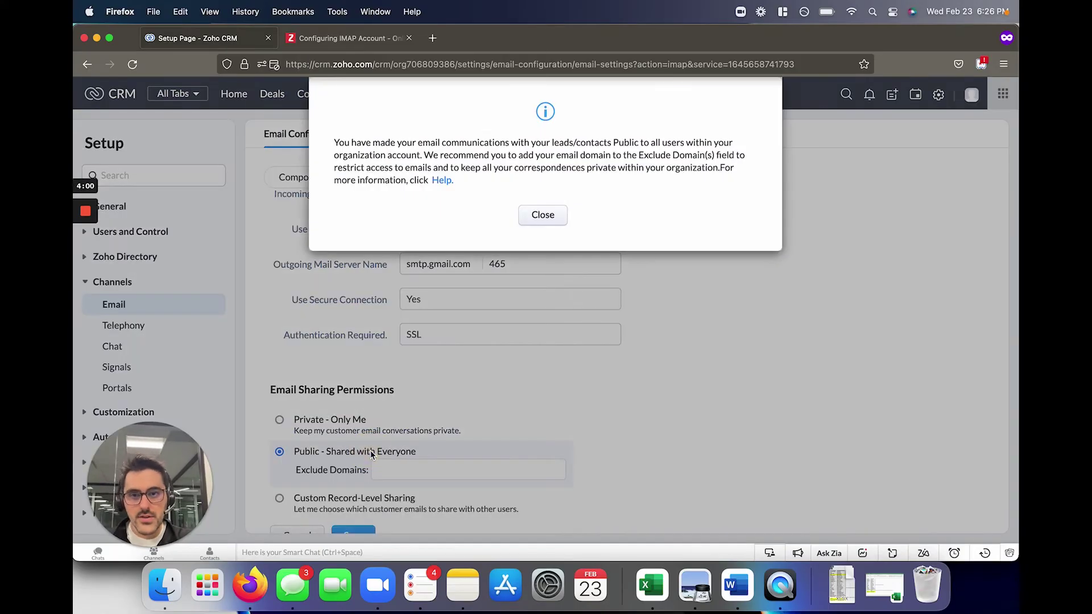
click(561, 217)
scroll(568, 359, down, 1)
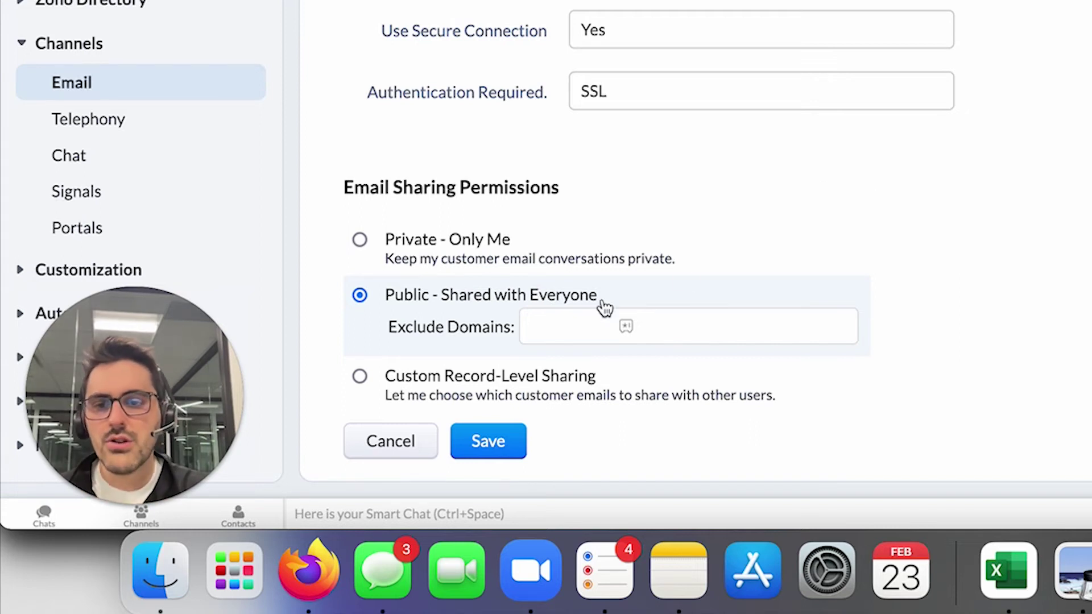
- Add bluroot.ca to the Exclude Domains field
click(544, 328)
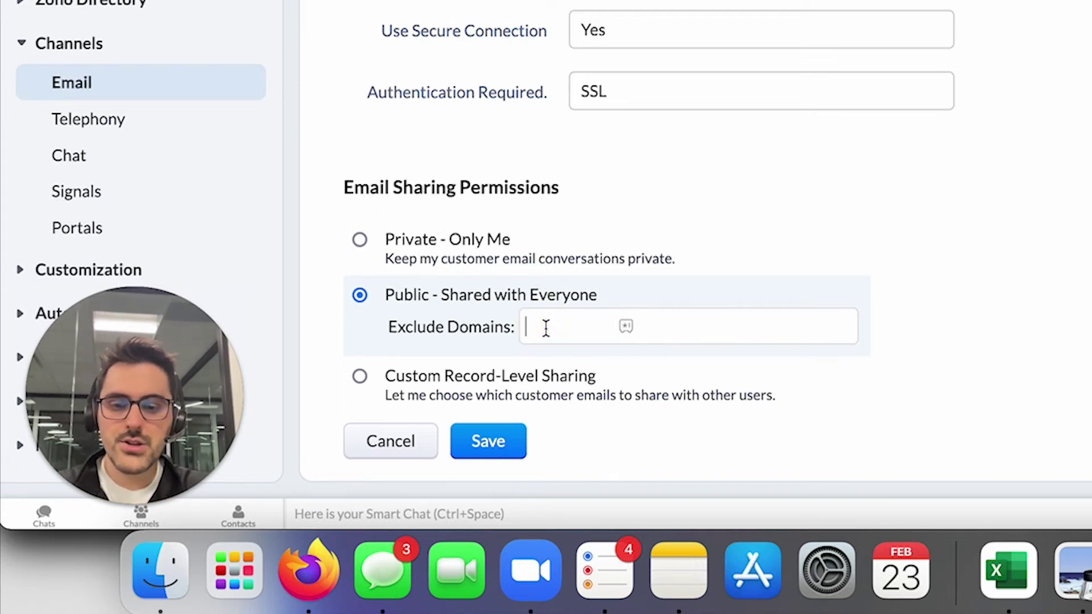
text(bluroot.ca)
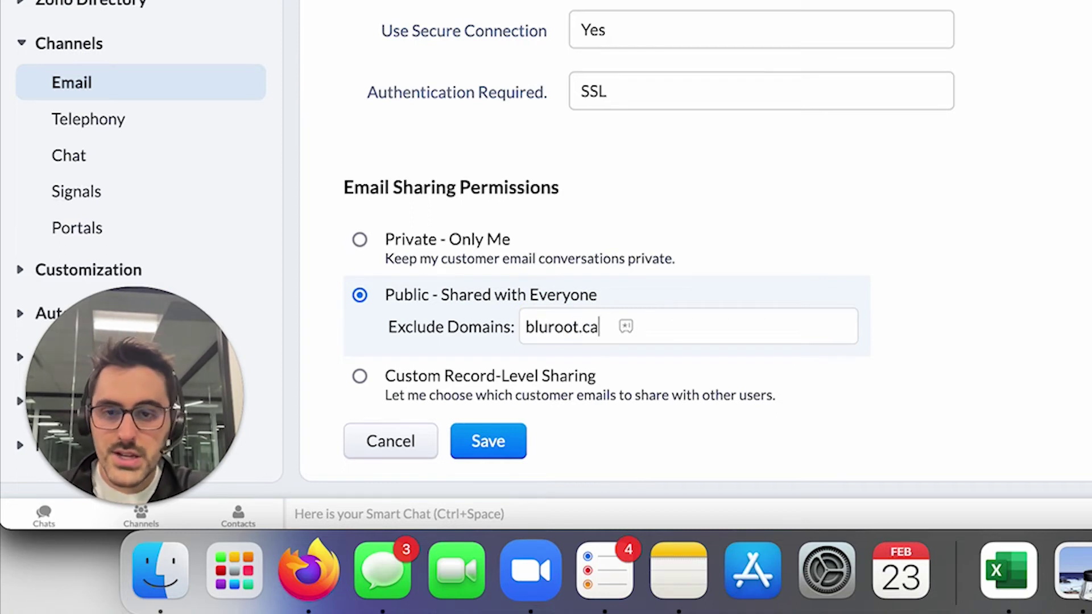
key(Return)
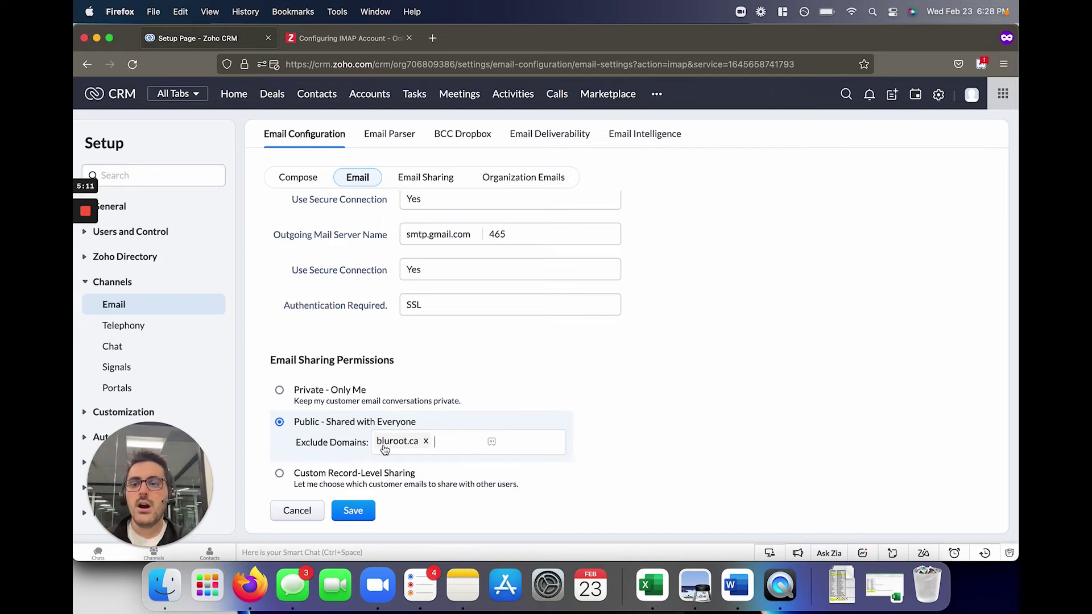
- Choose 'Custom Record-Level Sharing' under Email Sharing Permissions
click(335, 479)
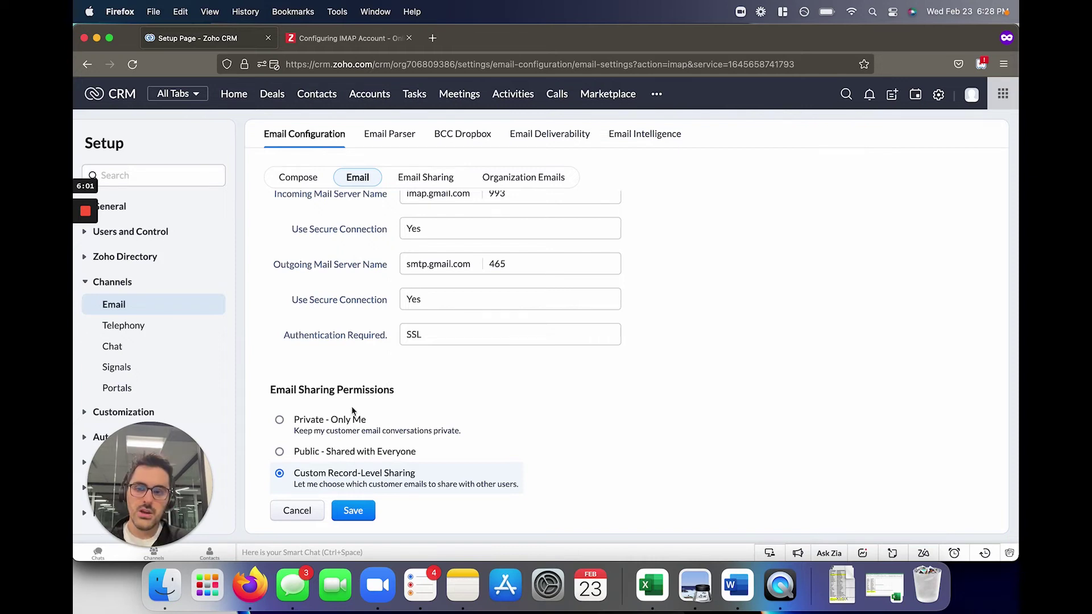
- Select 'Private - Only Me' and save the Gmail IMAP integration to start syncing
click(329, 422)
scroll(454, 407, up, 2)
scroll(455, 407, down, 2)
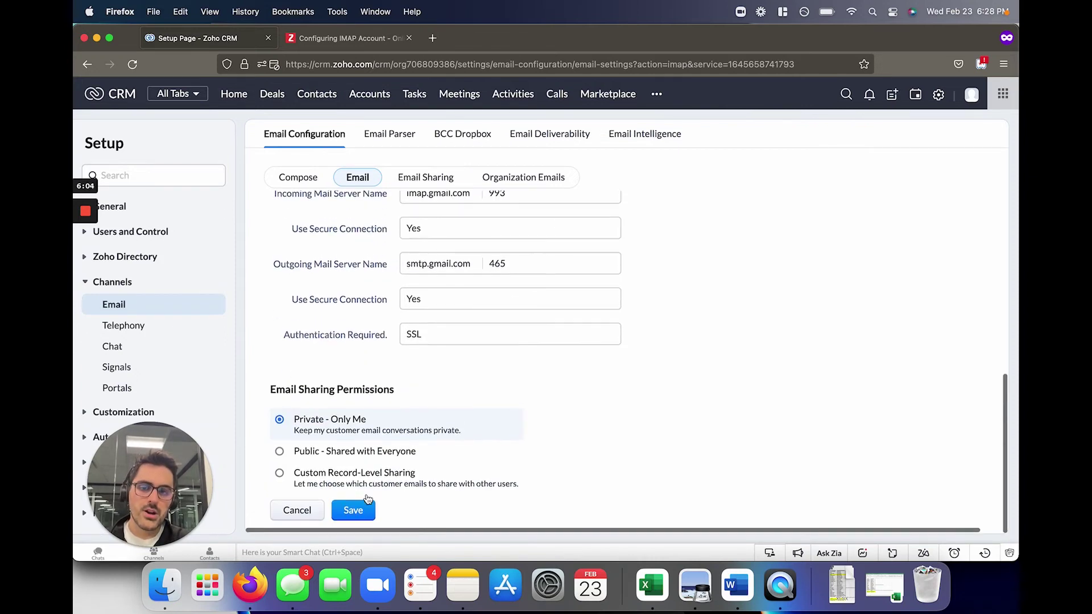
click(357, 509)
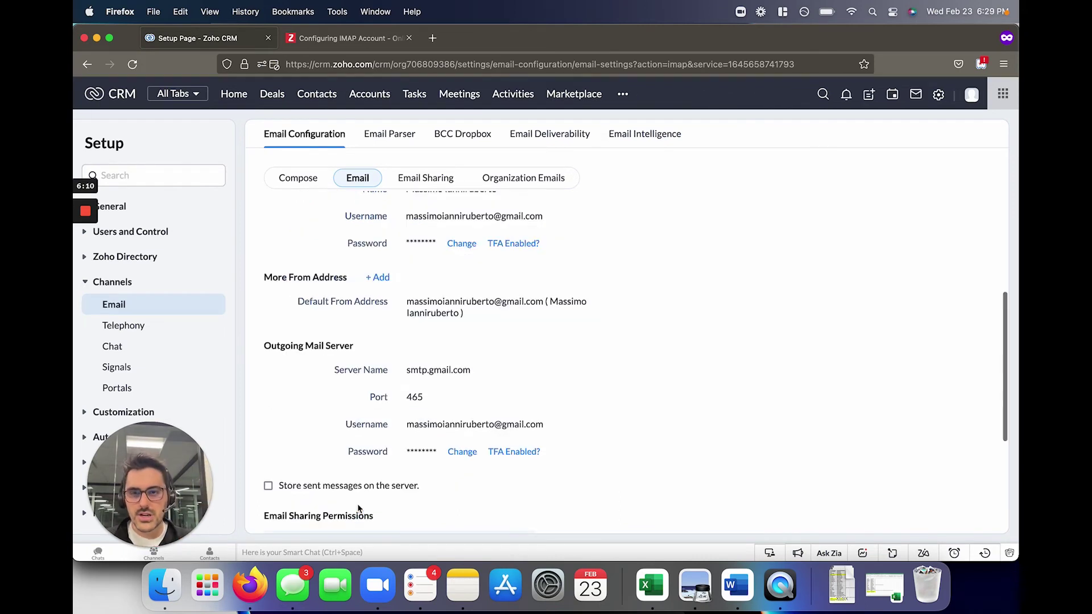
scroll(545, 307, up, 4)
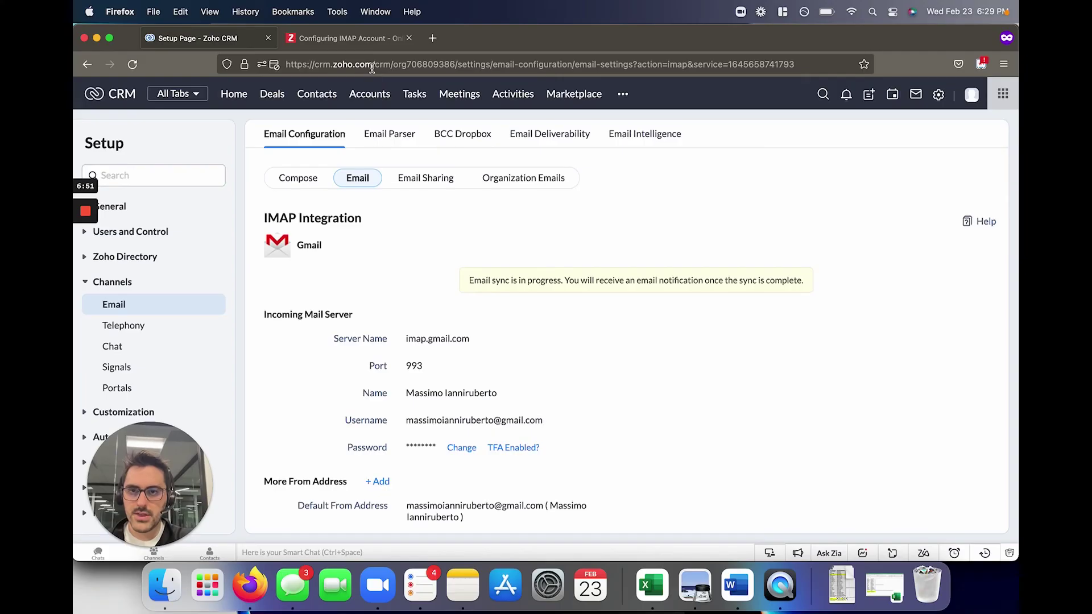
- Read the Gmail app-password steps in the IMAP help article, then return to the CRM Setup tab showing 'Sync successful!'
click(698, 418)
scroll(472, 256, down, 5)
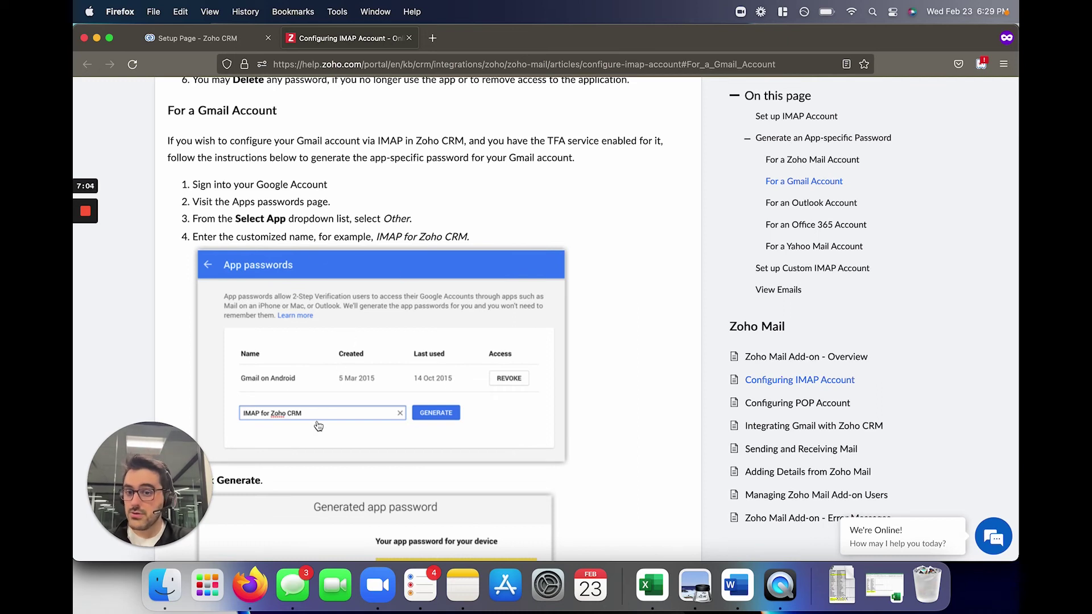
scroll(318, 421, down, 5)
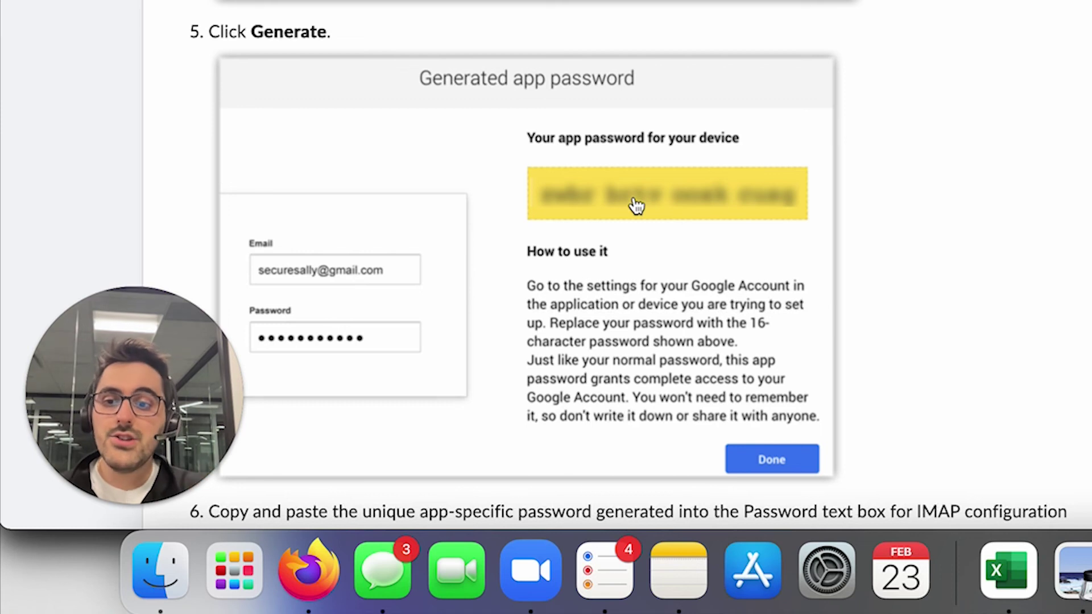
click(211, 35)
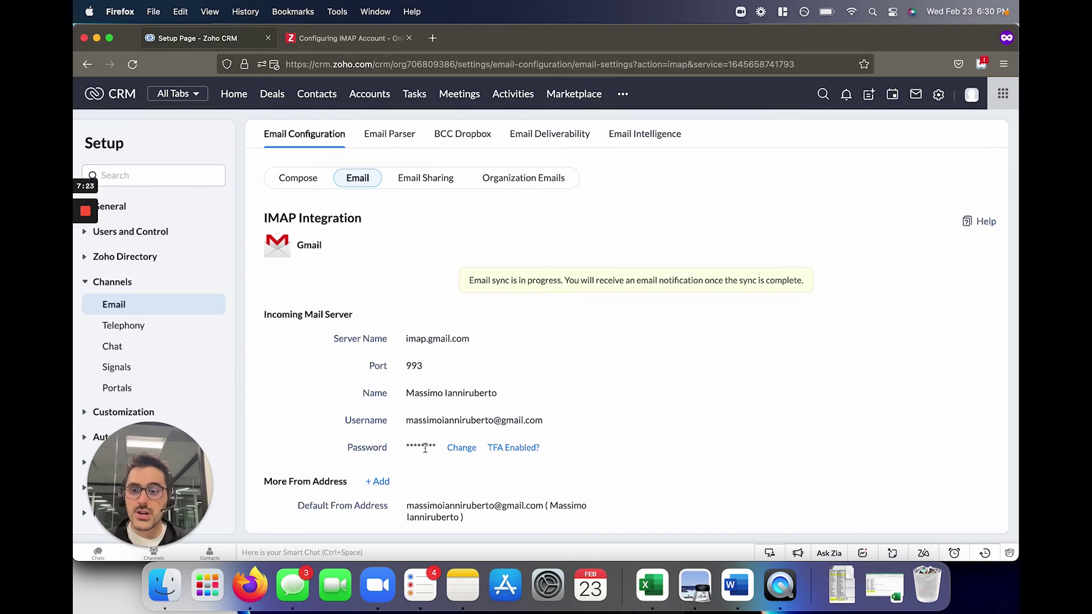
click(357, 38)
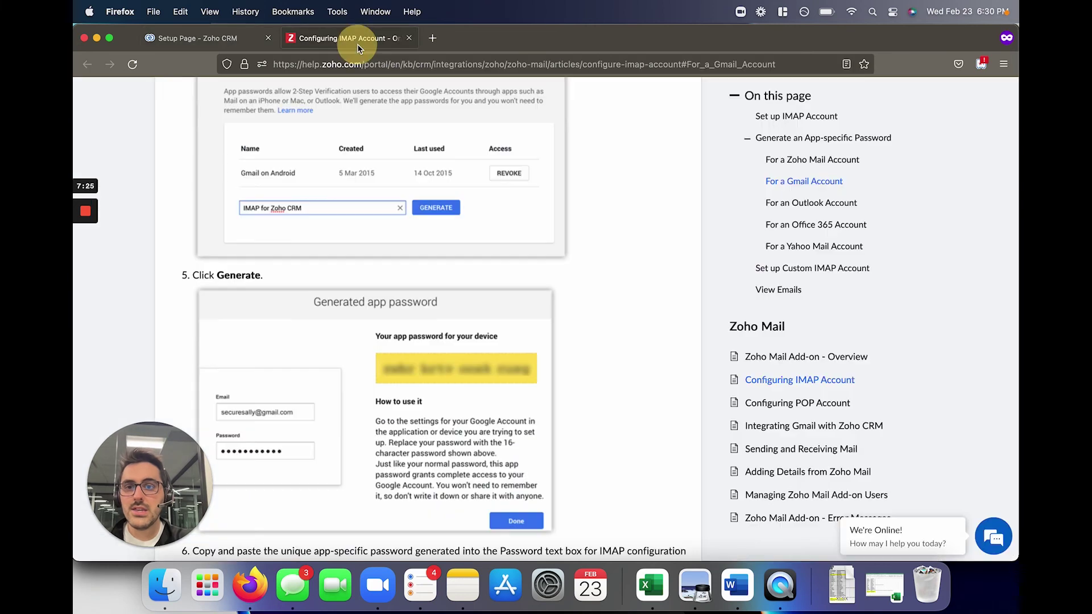
click(201, 38)
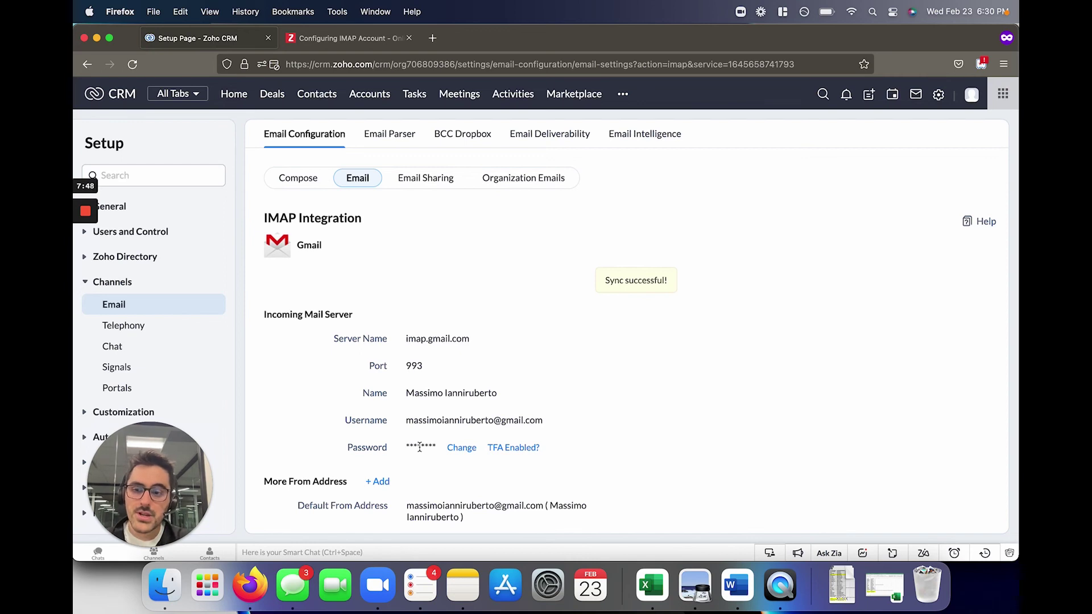
scroll(419, 447, down, 10)
scroll(419, 448, up, 6)
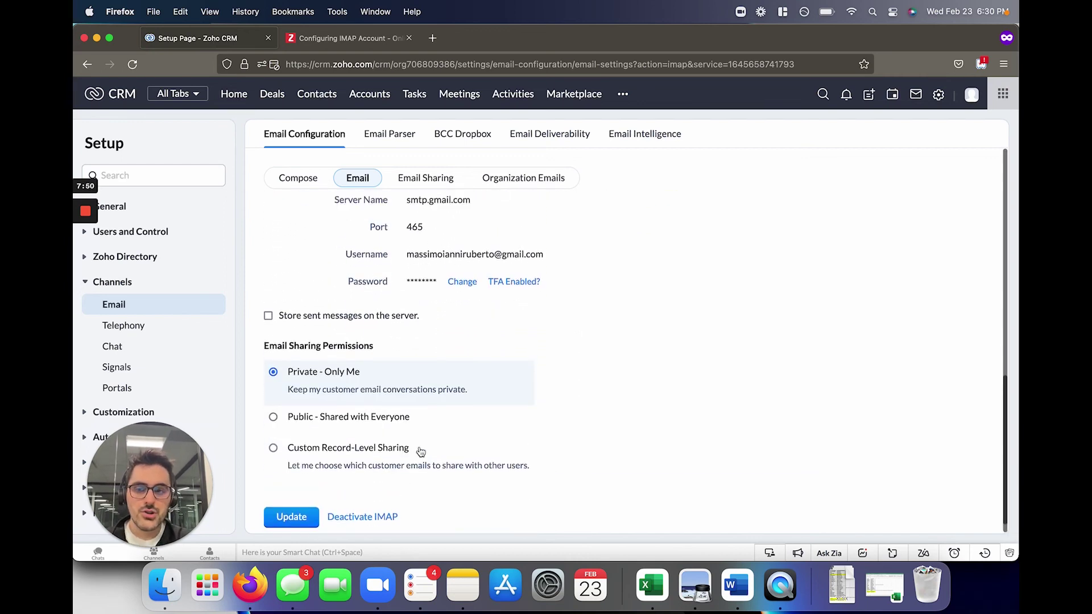